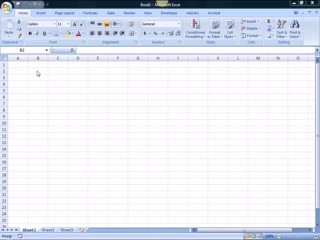
# Select cell B2 on Sheet1 of the blank workbook
pyautogui.click(37, 71)
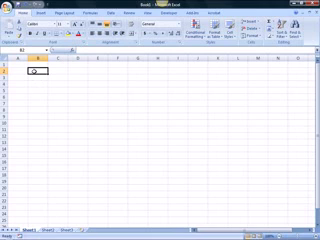
pyautogui.write('This is')
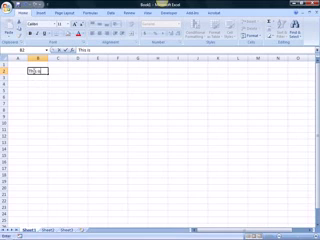
pyautogui.write(' Excel.')
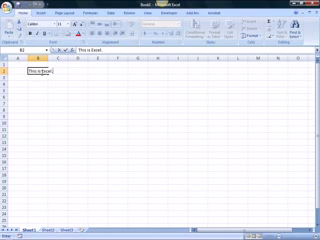
# Commit 'This is Excel.' in cell B2, then reselect and reconfirm the entry
pyautogui.click(40, 83)
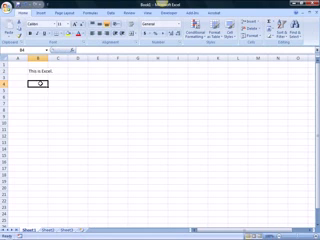
pyautogui.click(34, 71)
pyautogui.doubleClick(38, 71)
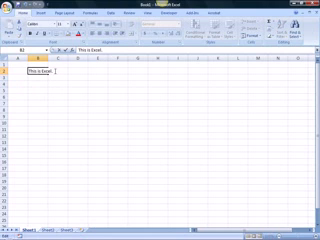
pyautogui.press('Return')
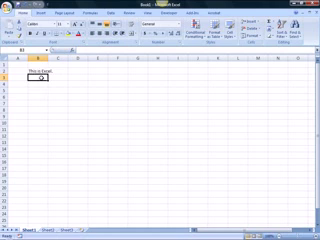
pyautogui.click(41, 71)
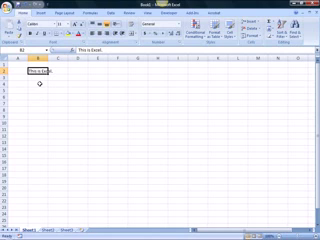
pyautogui.click(40, 77)
pyautogui.write('asdf')
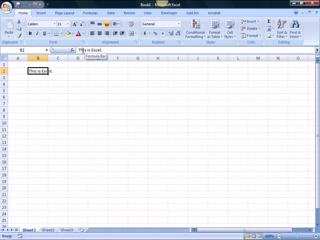
# Append ' Isn't it cool?' to the B2 text via the formula bar
pyautogui.click(96, 50)
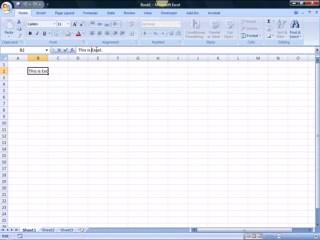
pyautogui.click(106, 50)
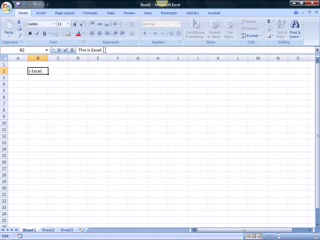
pyautogui.write(' I')
pyautogui.write("sn't it c")
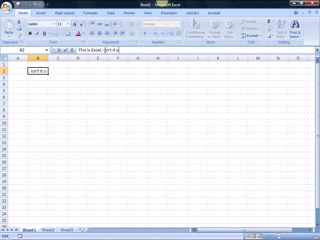
pyautogui.write('ool?')
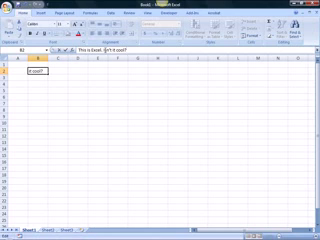
pyautogui.press('Return')
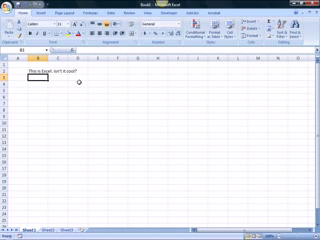
# Insert ' 2007' after 'Excel' in B2 and commit the edit
pyautogui.click(42, 71)
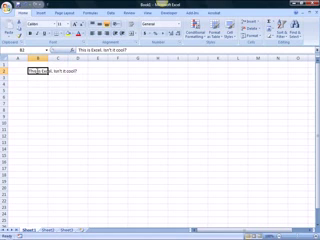
pyautogui.doubleClick(37, 71)
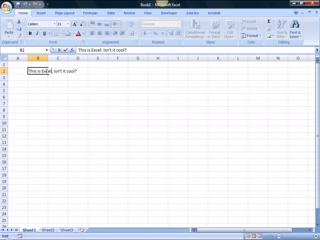
pyautogui.write('200')
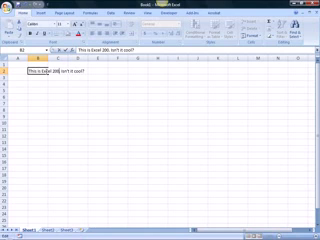
pyautogui.write('7')
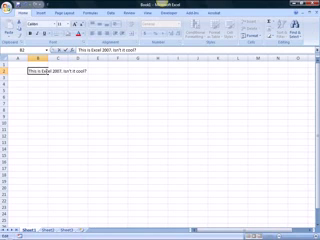
pyautogui.press('Return')
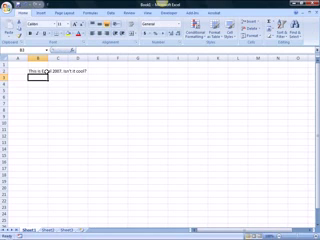